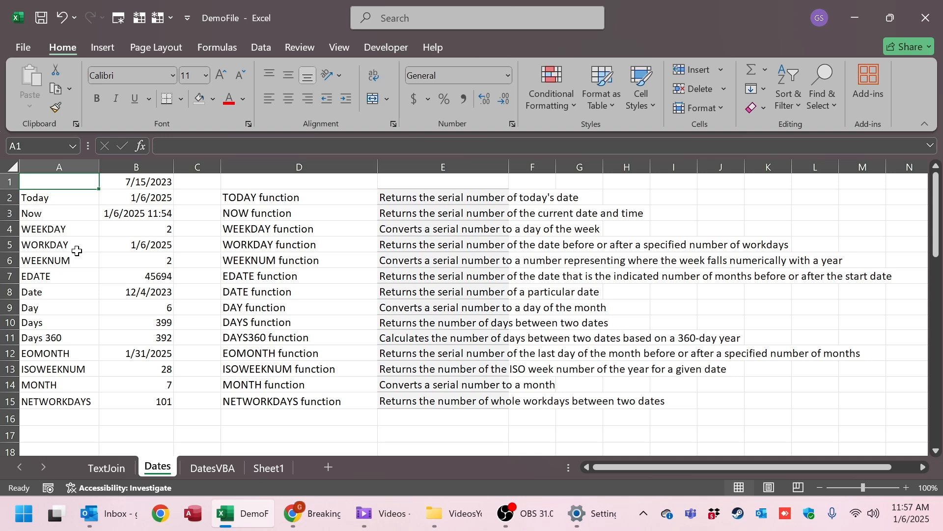
# - Examine the TODAY and NOW formulas in B2 and B3, and refresh the time by committing an empty entry in C2
pyautogui.click(150, 195)
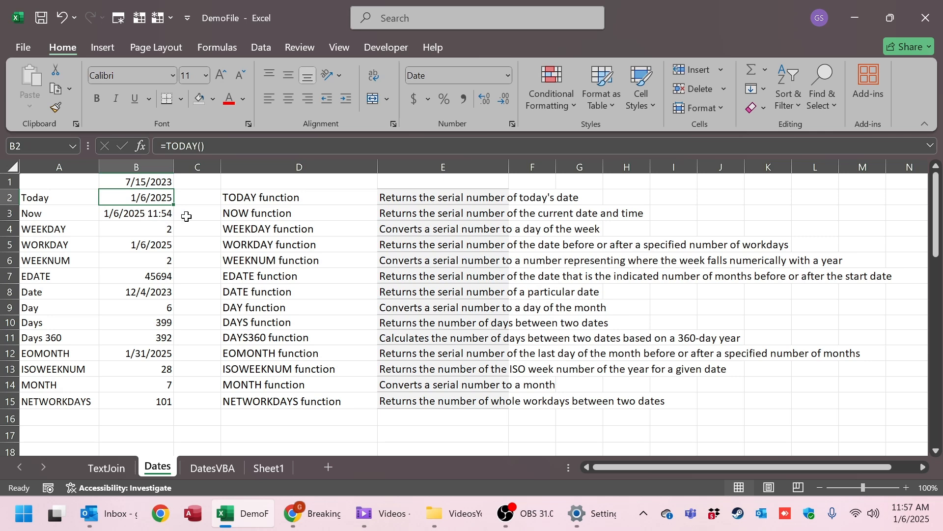
pyautogui.click(131, 215)
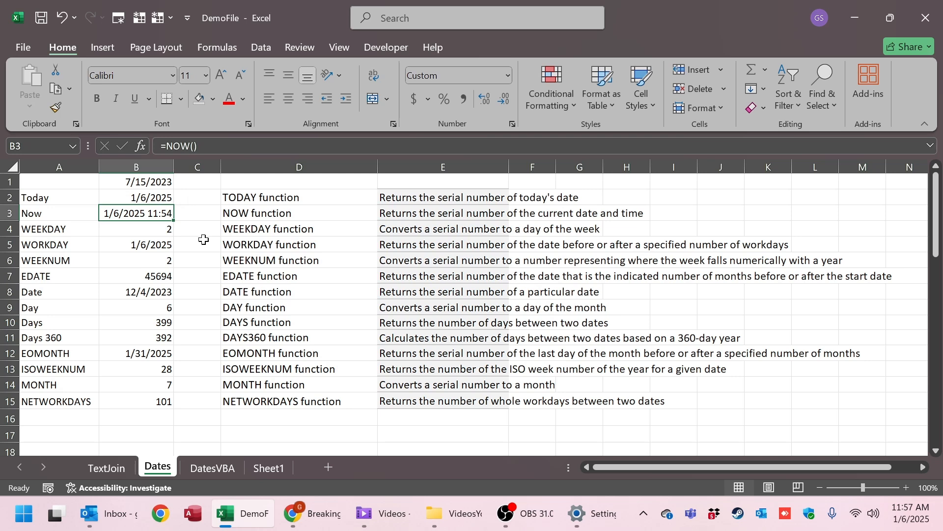
pyautogui.click(198, 192)
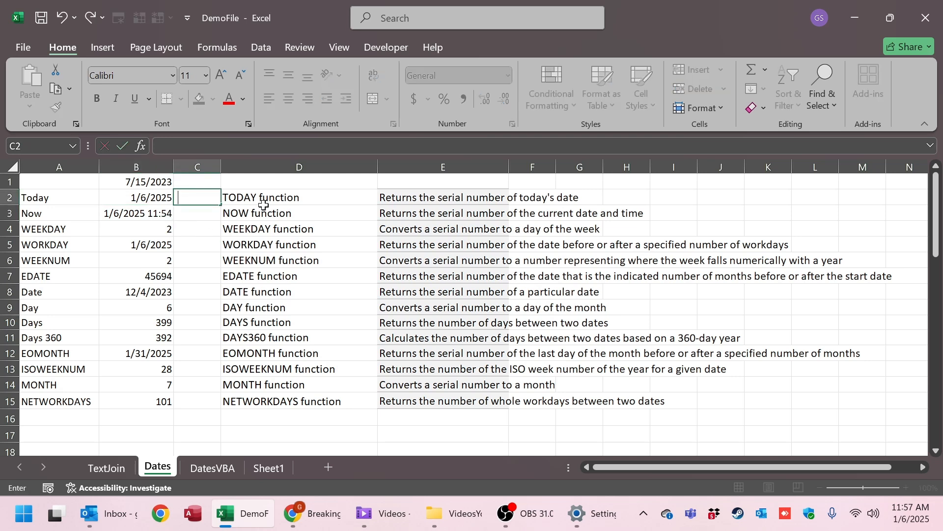
pyautogui.press('Return')
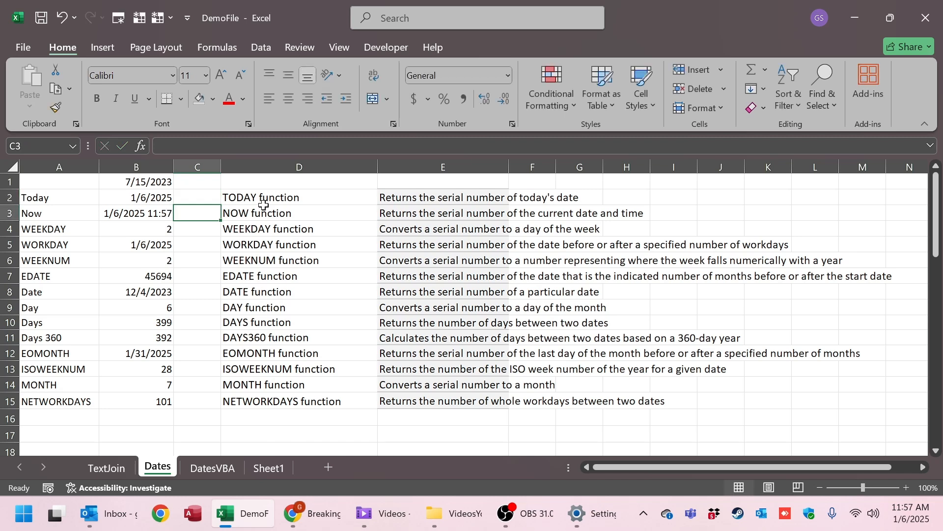
# - Add return type 3, Numbers 0 (Monday) through 6 (Sunday), to the WEEKDAY formula in B4
pyautogui.click(162, 227)
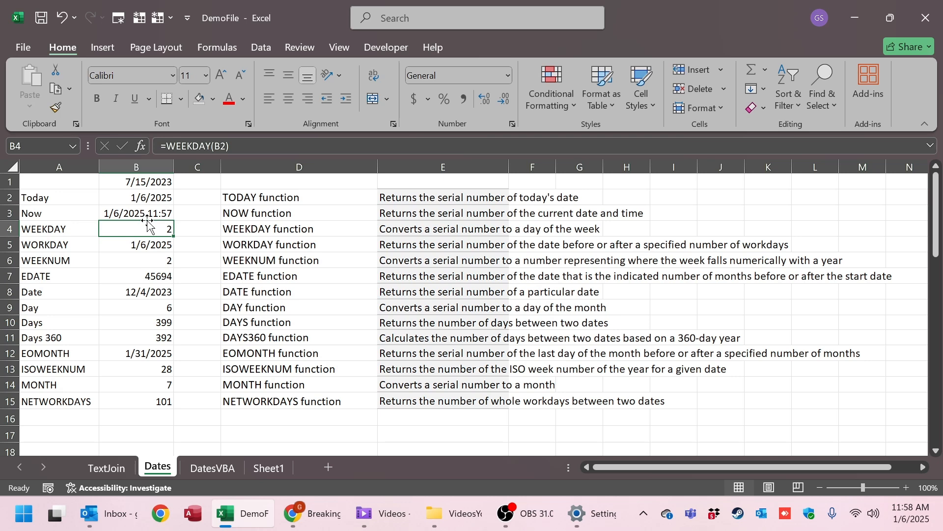
pyautogui.click(216, 146)
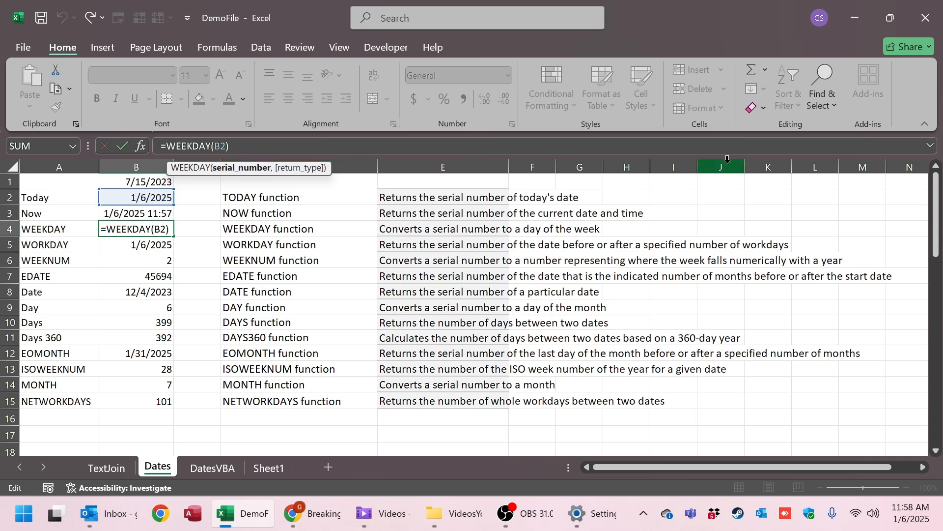
pyautogui.write(',')
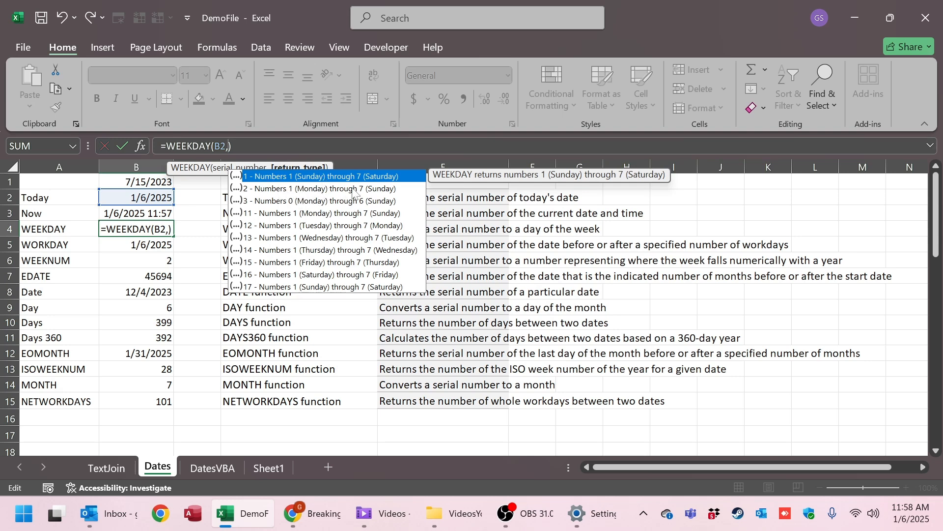
pyautogui.doubleClick(277, 201)
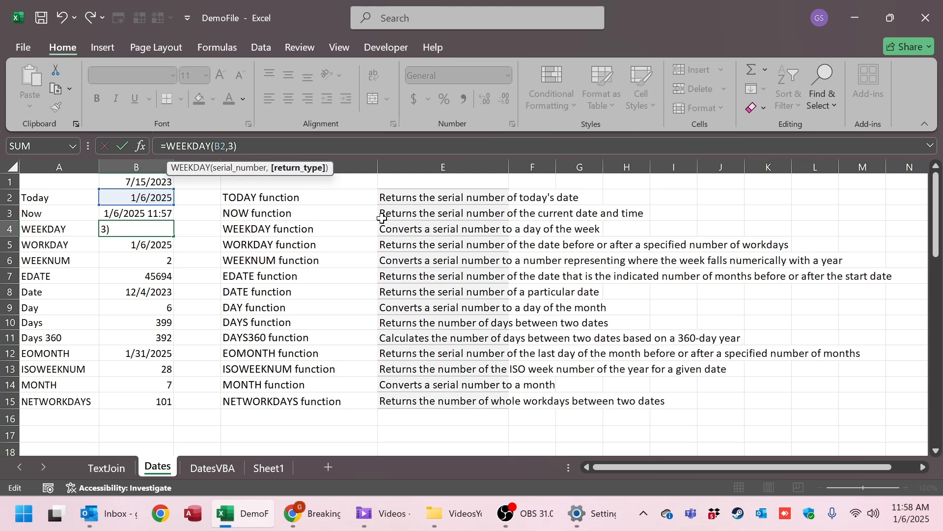
pyautogui.press('Return')
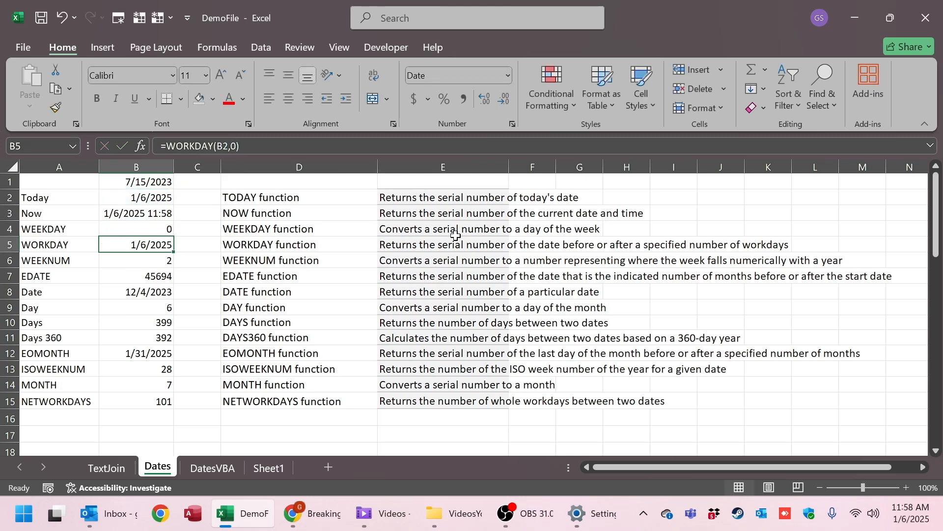
pyautogui.click(150, 234)
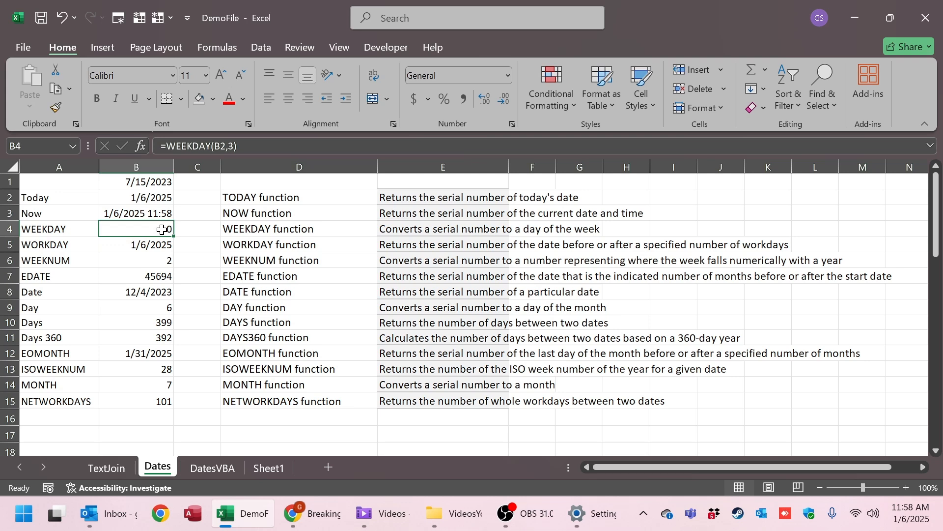
# - Set the days argument of the WORKDAY formula in B5 to 5
pyautogui.click(152, 247)
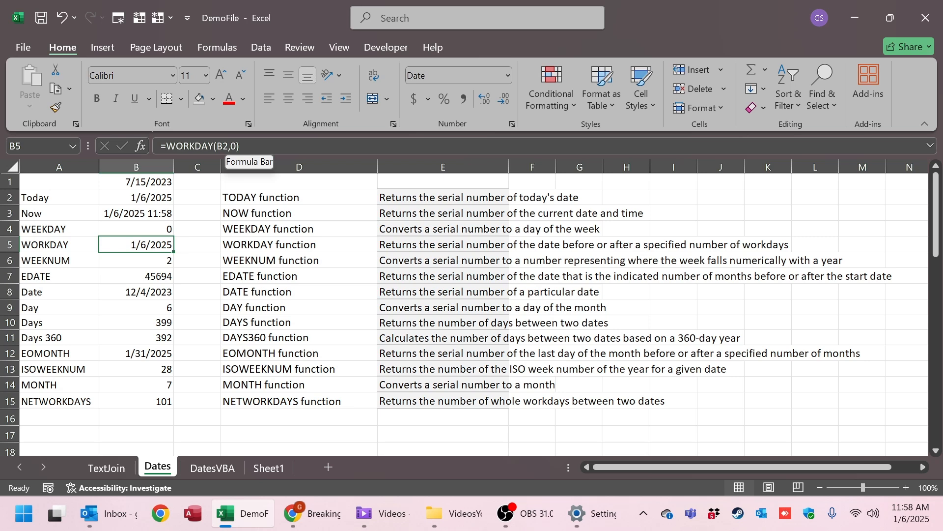
pyautogui.click(231, 146)
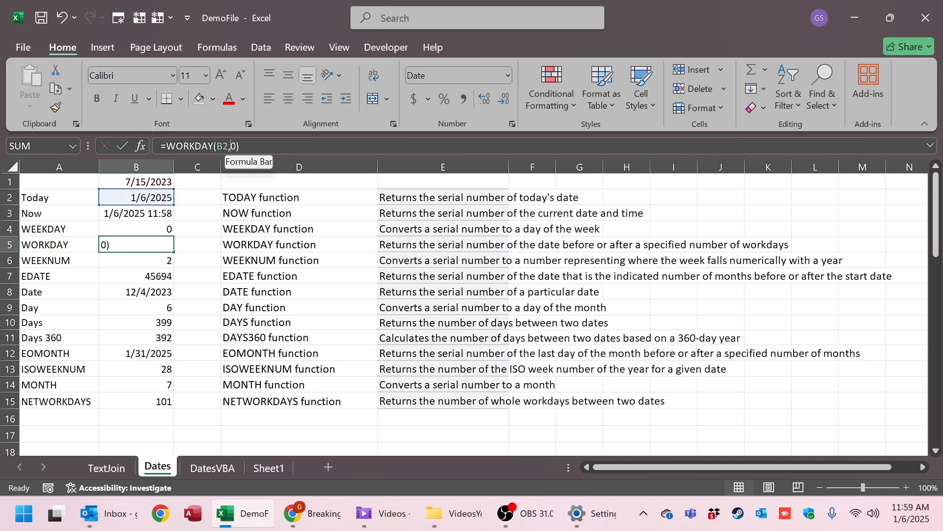
pyautogui.write('5')
pyautogui.press('Return')
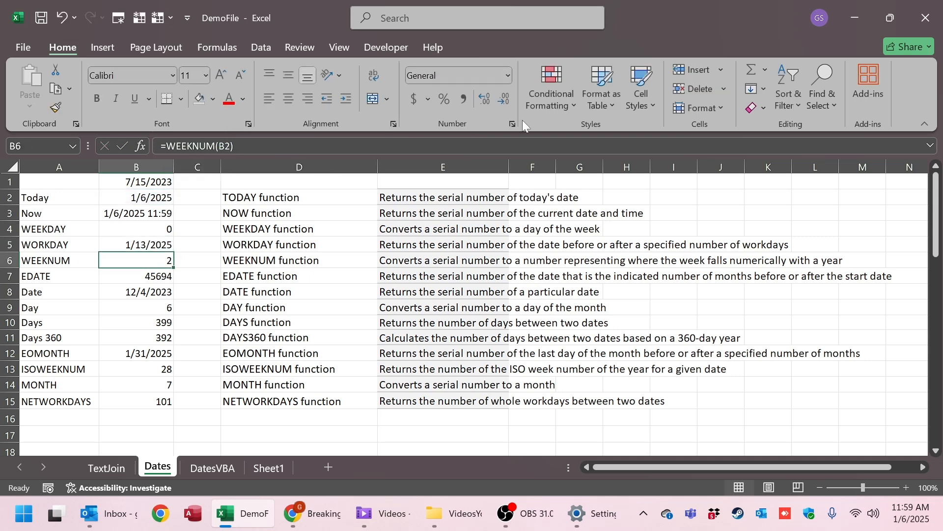
pyautogui.press('Up')
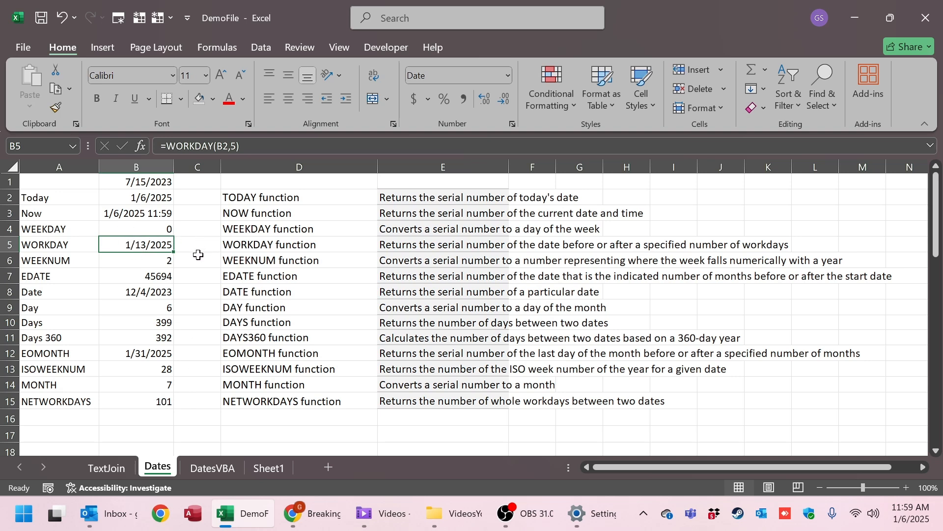
# - Examine the WEEKNUM formula in B6 and the cell it refers to
pyautogui.click(115, 261)
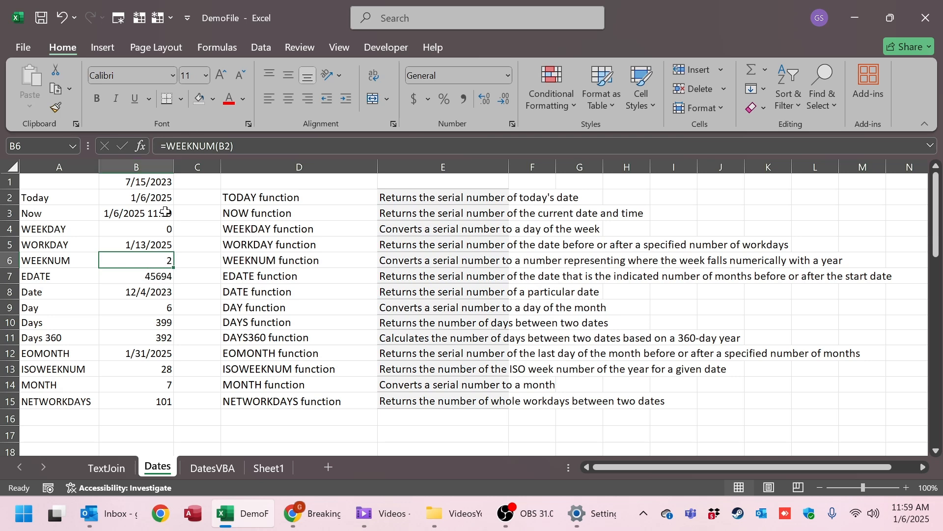
pyautogui.press('F2')
pyautogui.press('Escape')
# - Format the EDATE result in B7 as a date and compare it with the start date in B2
pyautogui.click(159, 276)
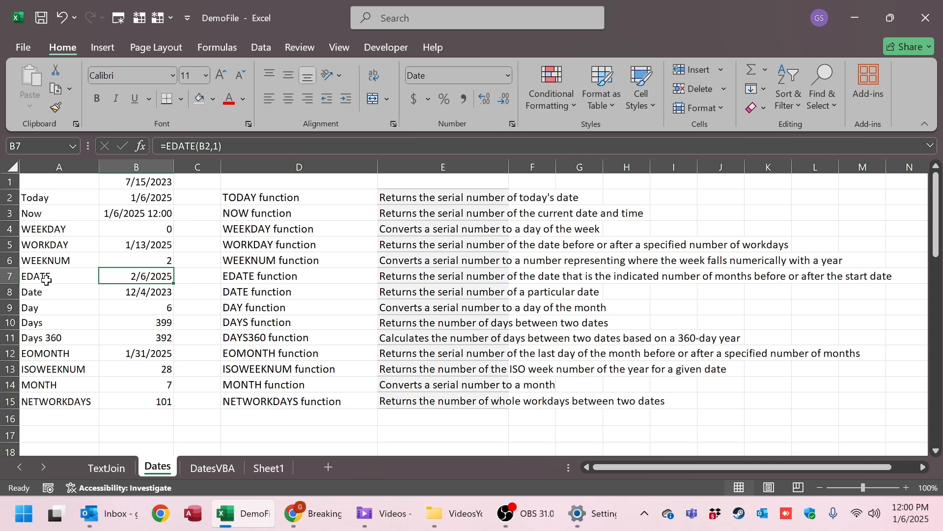
pyautogui.click(159, 197)
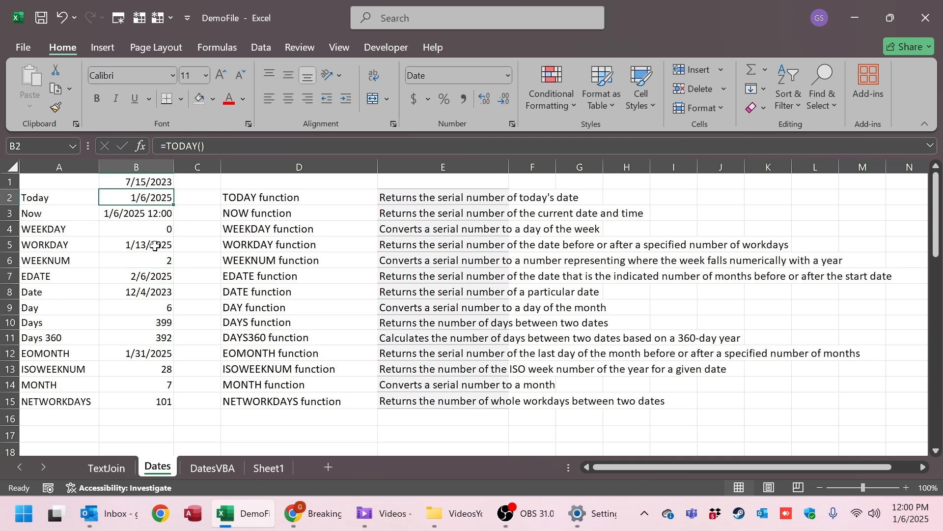
pyautogui.click(153, 276)
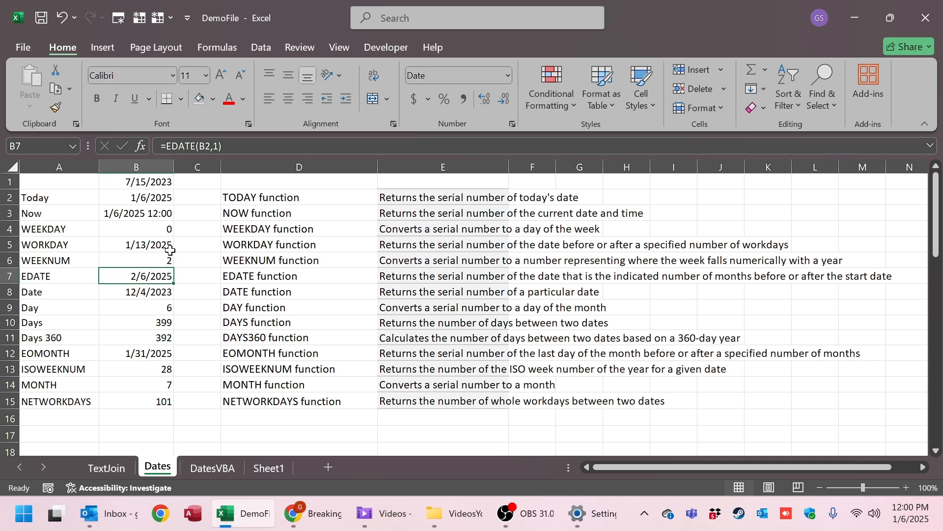
# - Examine the year, month and day arguments of the DATE formula in B8
pyautogui.click(139, 293)
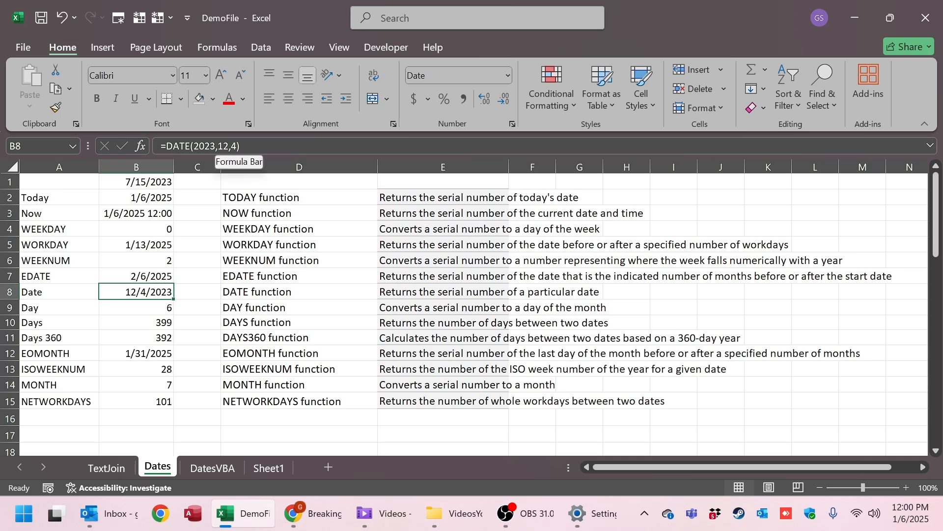
pyautogui.moveTo(215, 146); pyautogui.dragTo(193, 146)
pyautogui.click(215, 147)
pyautogui.click(231, 146)
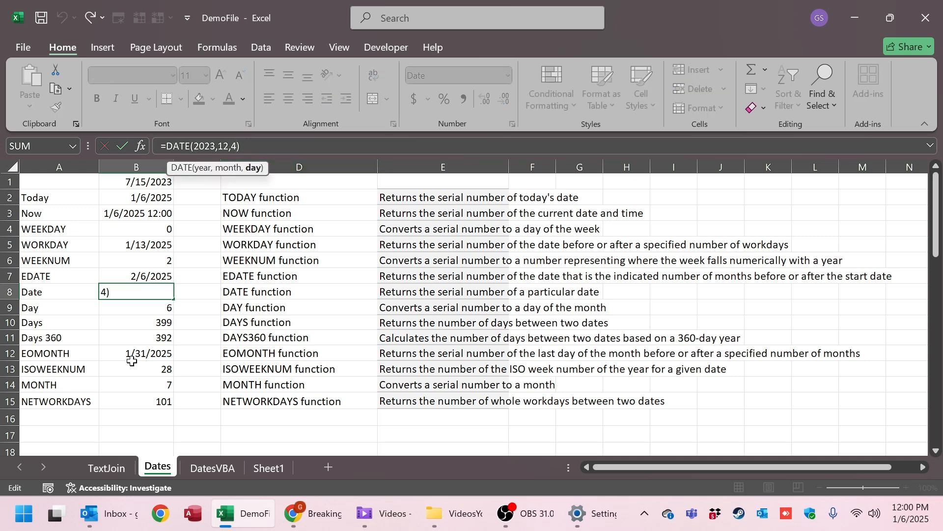
pyautogui.hotkey('ctrl', 'Return')
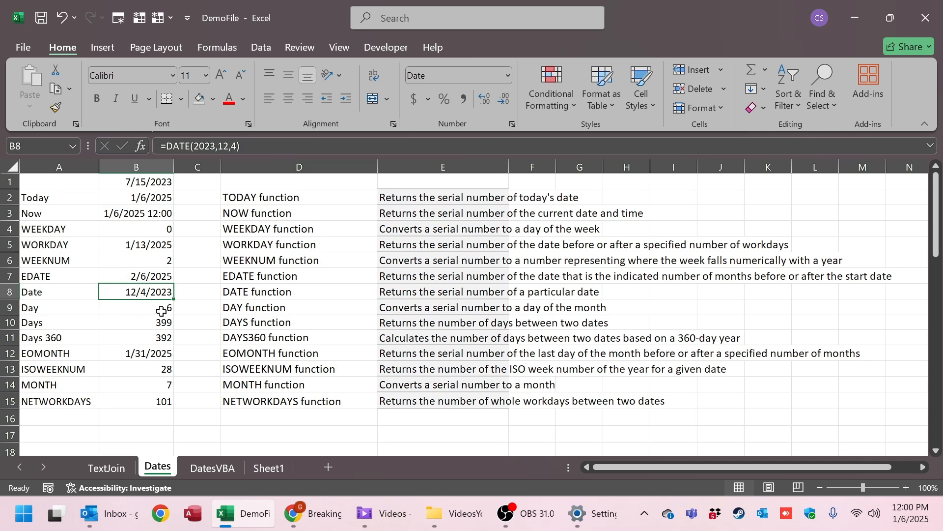
# - Examine the DAY, DAYS and DAYS360 formulas in B9 to B11, including the cells that DAYS refers to
pyautogui.click(161, 309)
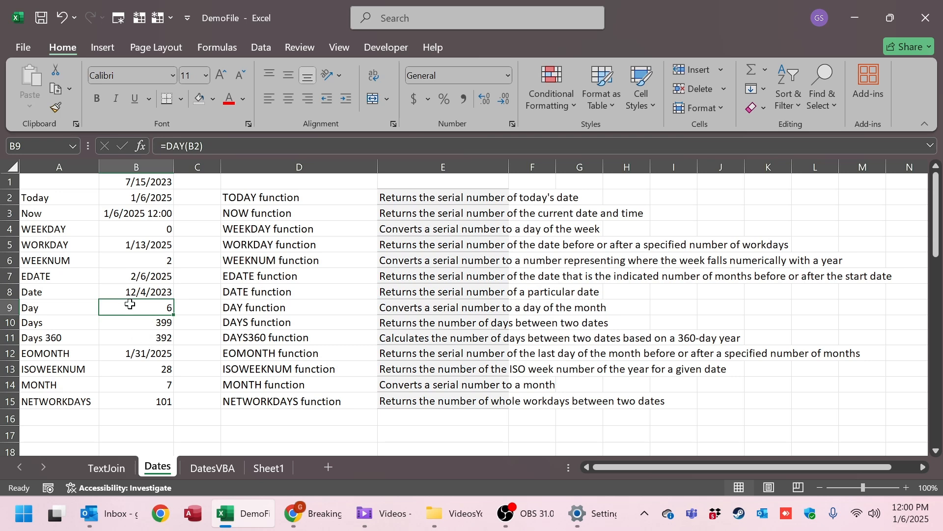
pyautogui.click(162, 319)
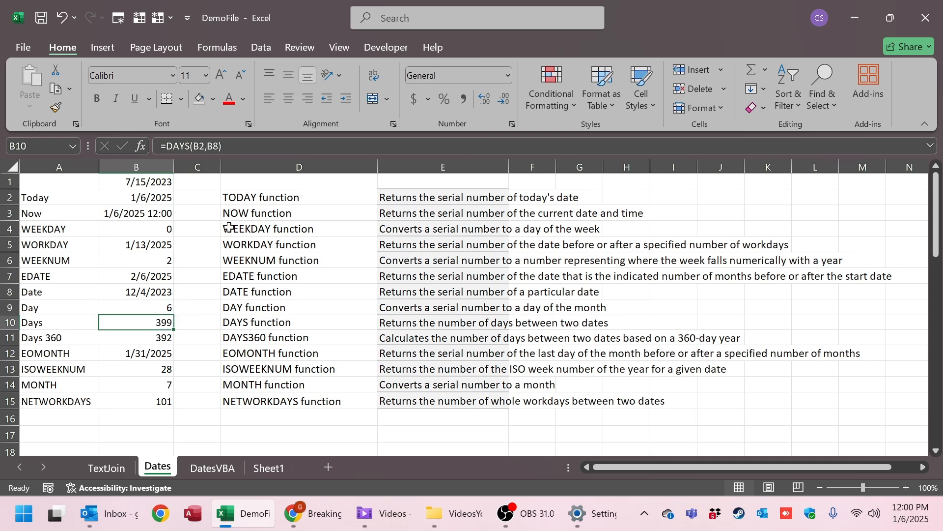
pyautogui.press('F2')
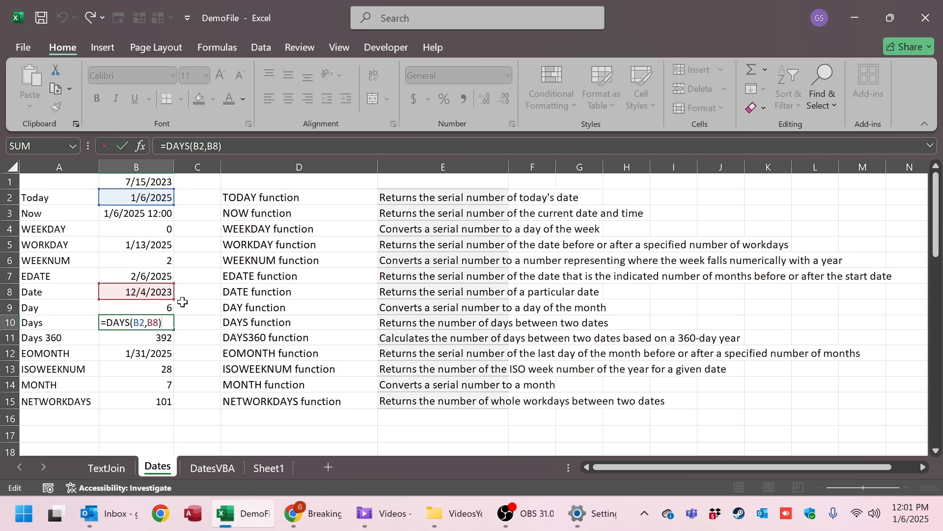
pyautogui.hotkey('ctrl', 'Return')
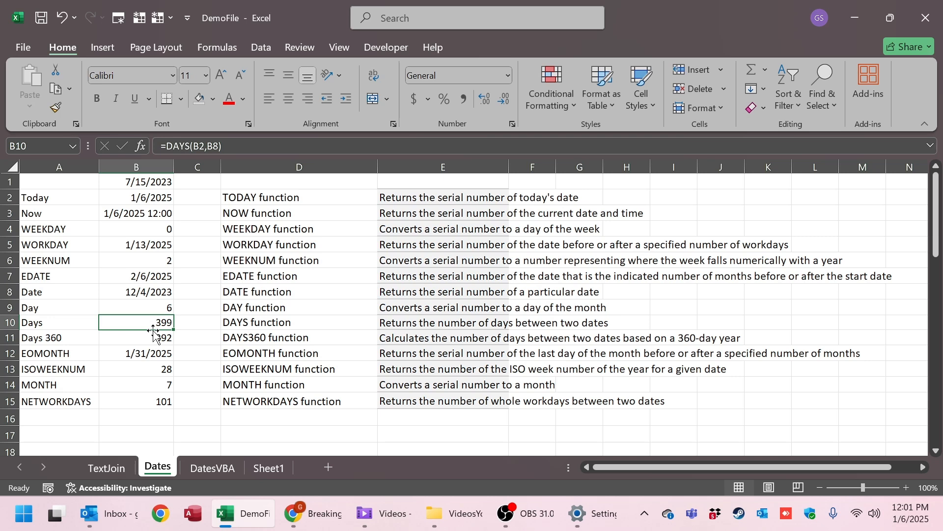
pyautogui.click(131, 338)
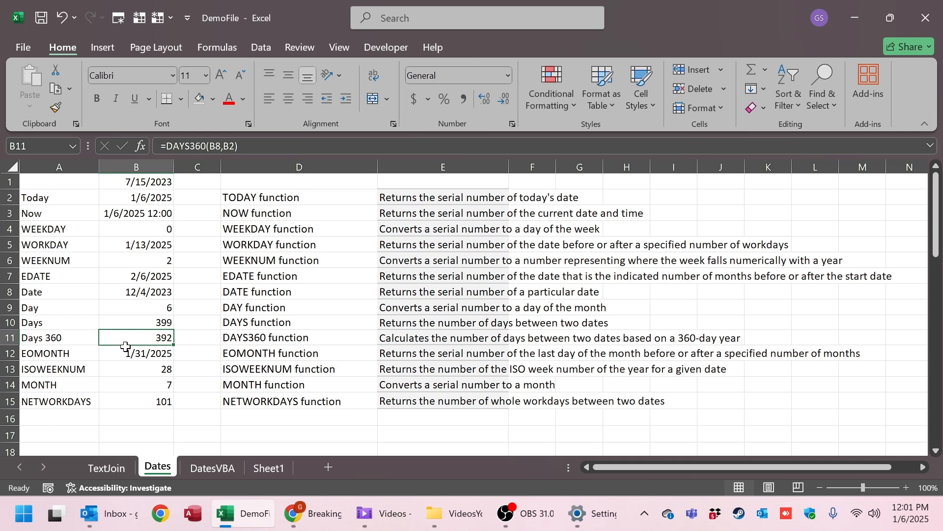
# - Set the months argument of the EOMONTH formula in B12 to 1
pyautogui.moveTo(146, 358); pyautogui.dragTo(148, 371)
pyautogui.click(170, 357)
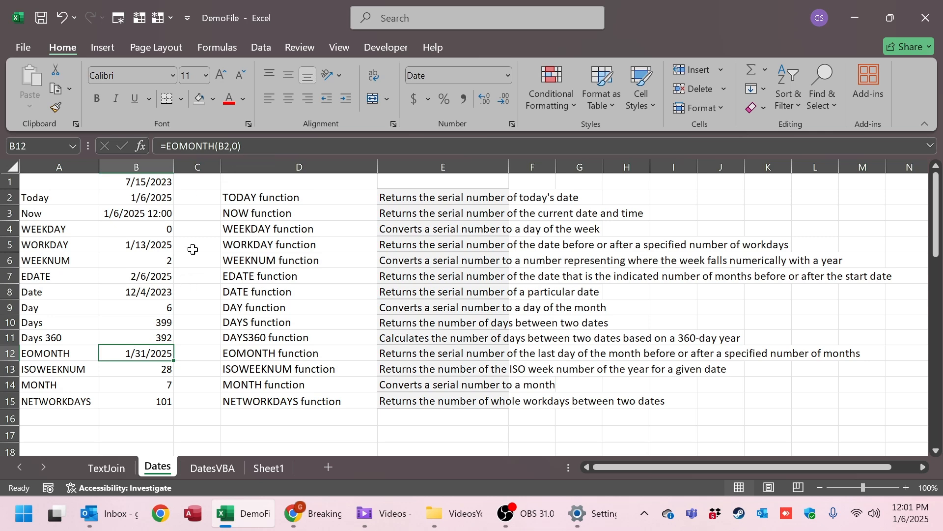
pyautogui.click(244, 146)
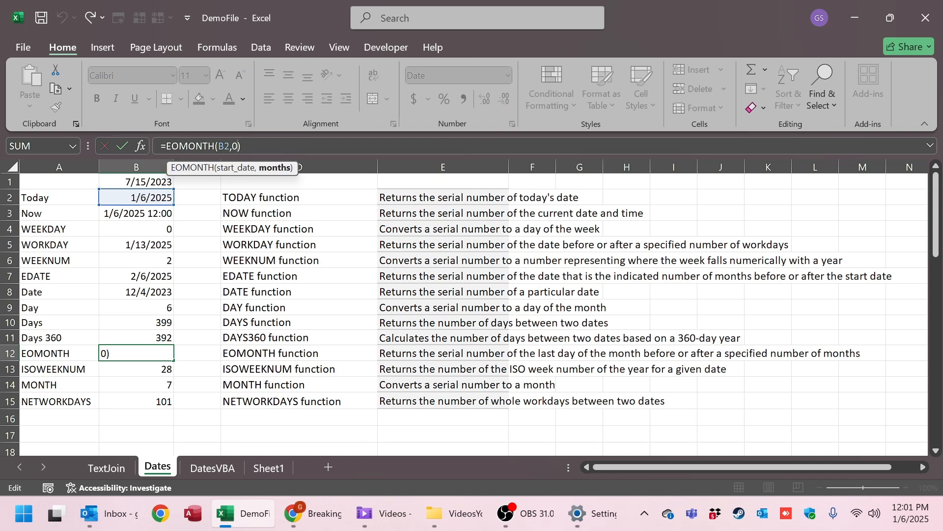
pyautogui.press('Return')
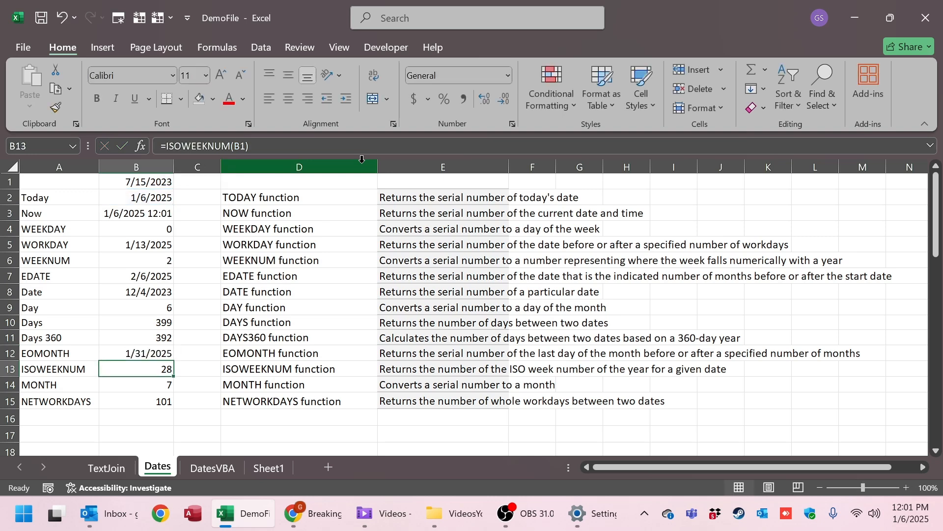
pyautogui.press('Up')
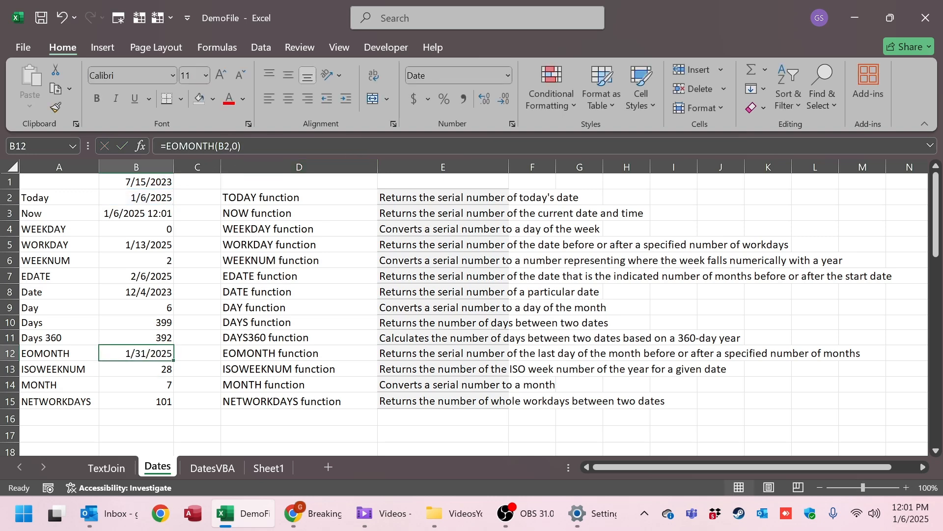
pyautogui.moveTo(242, 146); pyautogui.dragTo(239, 147)
pyautogui.press('BackSpace')
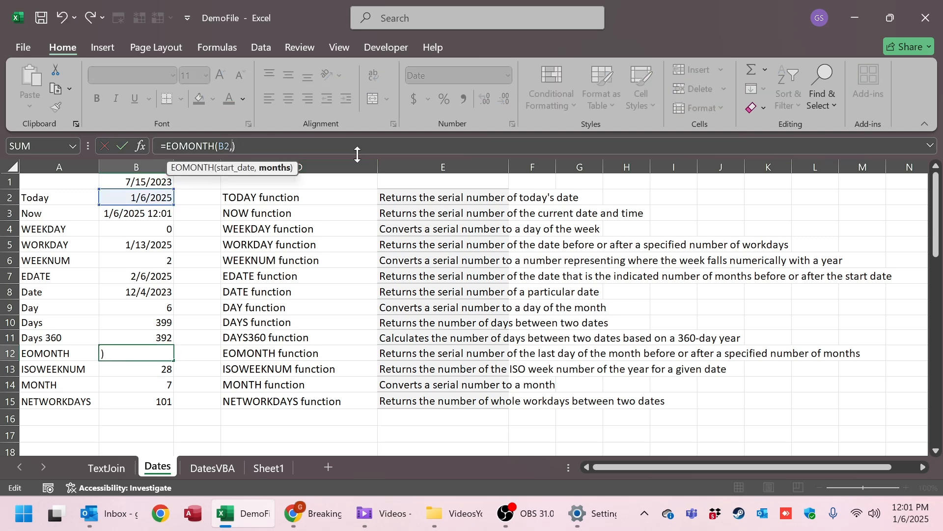
pyautogui.press('Return')
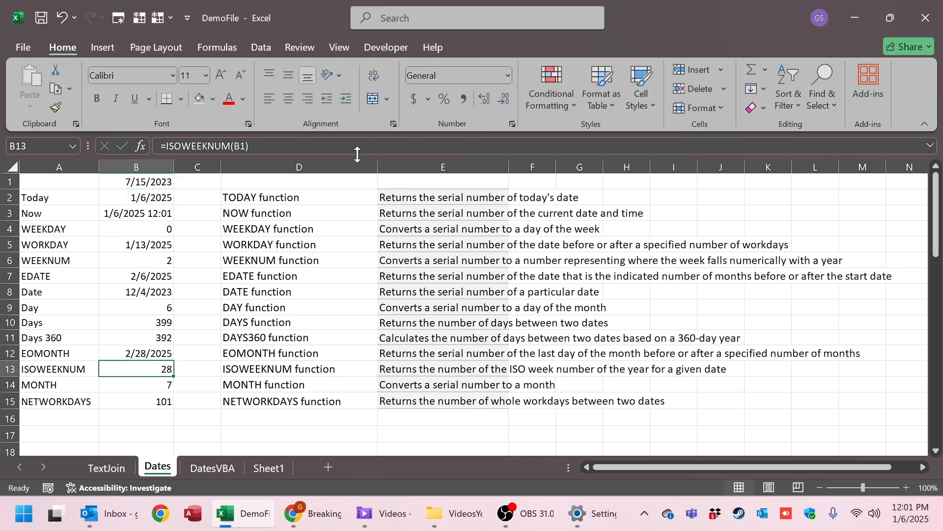
pyautogui.press('Up')
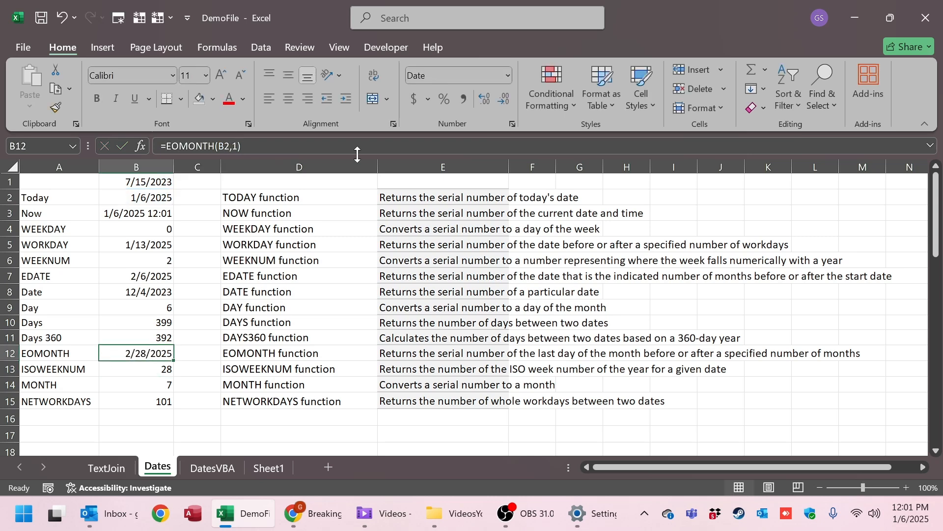
# - Examine the ISOWEEKNUM formula in B13 and the MONTH formula in B14, including the cell they refer to
pyautogui.click(161, 365)
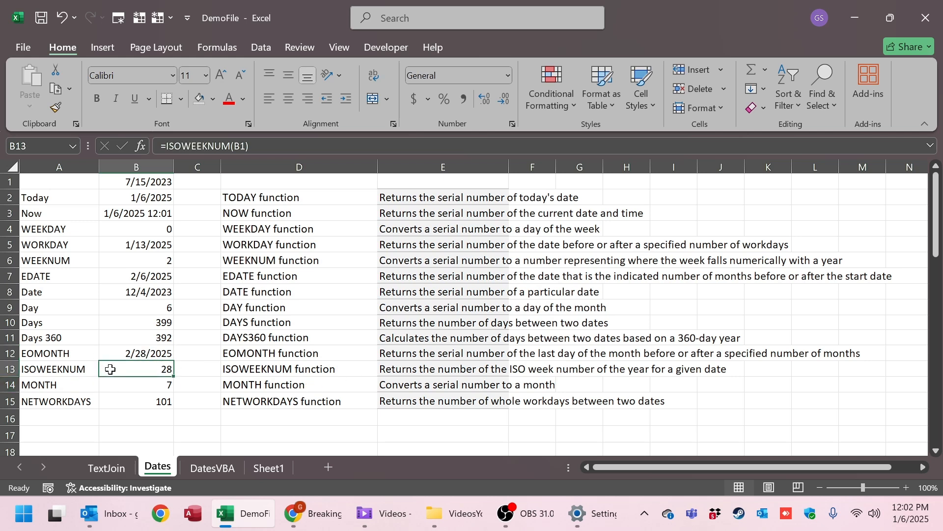
pyautogui.doubleClick(151, 372)
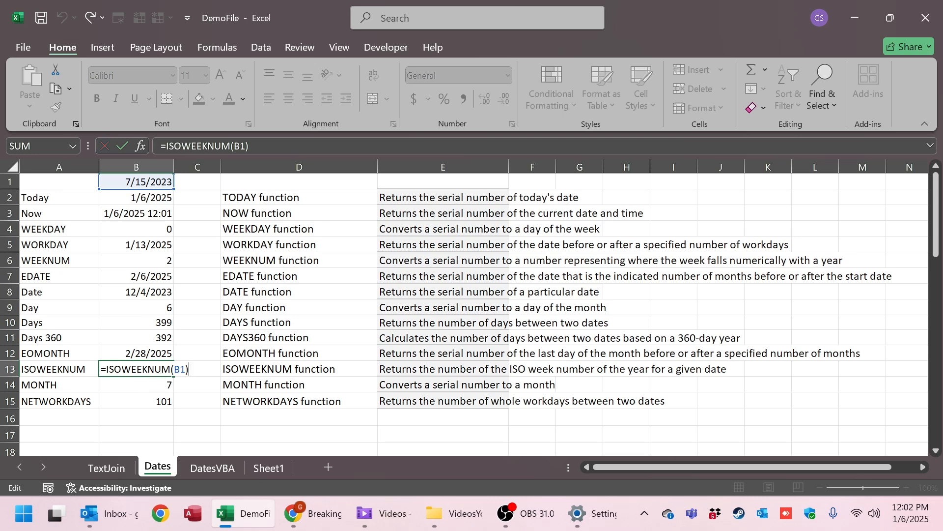
pyautogui.hotkey('ctrl', 'Return')
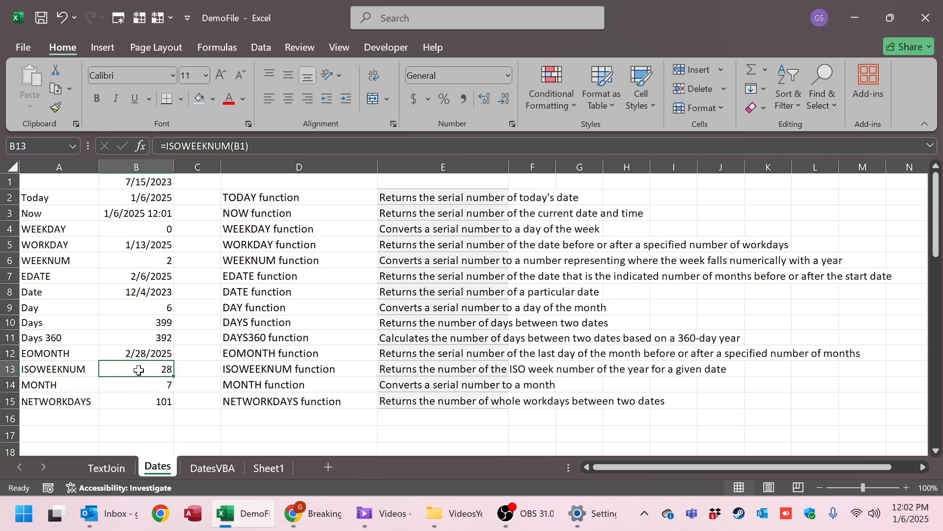
pyautogui.click(124, 388)
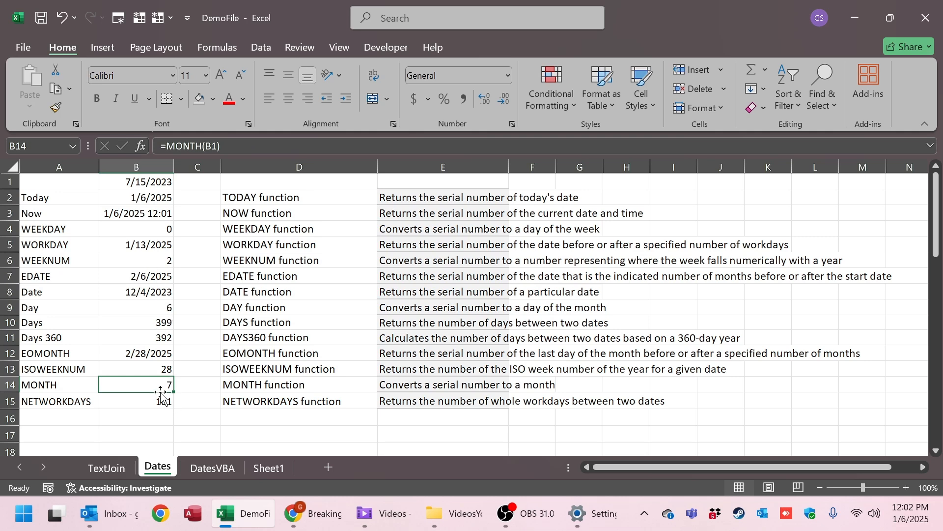
pyautogui.press('F2')
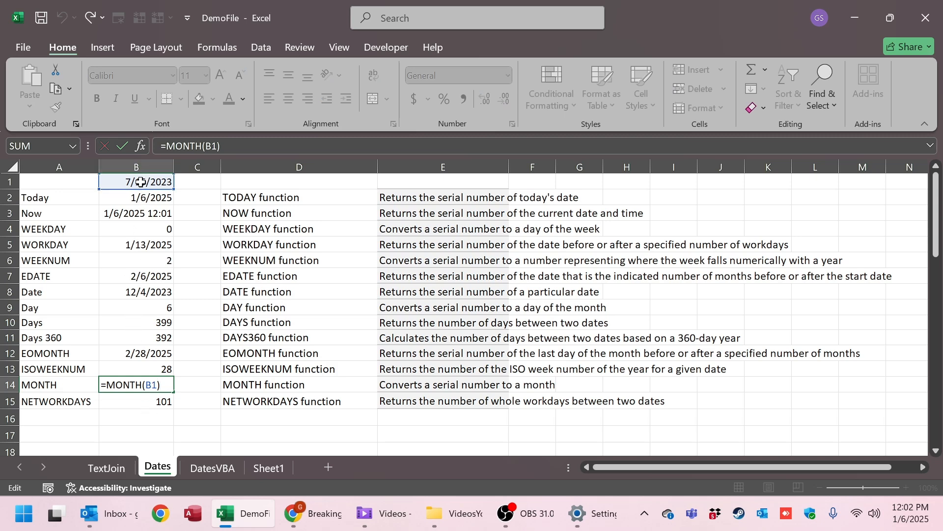
pyautogui.hotkey('ctrl', 'Return')
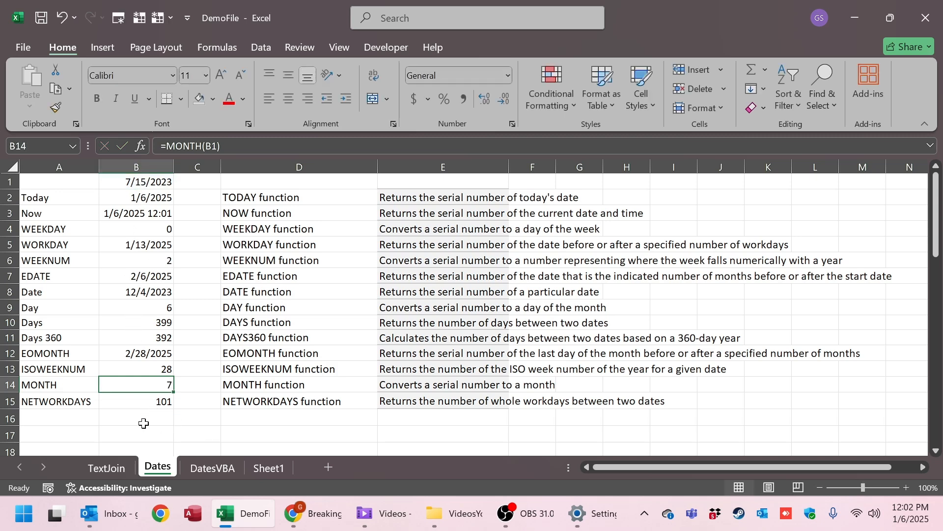
# - Examine the start and end date arguments of the NETWORKDAYS formula in B15
pyautogui.click(166, 402)
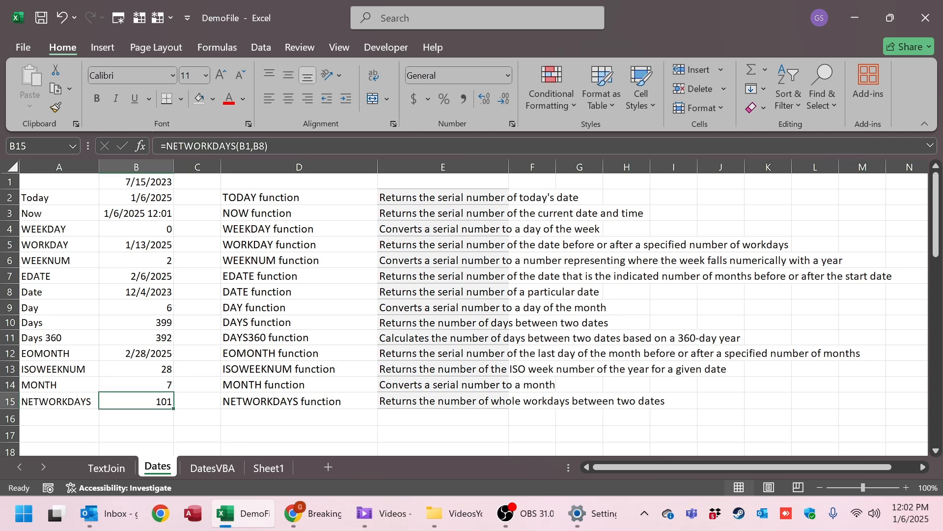
pyautogui.press('F2')
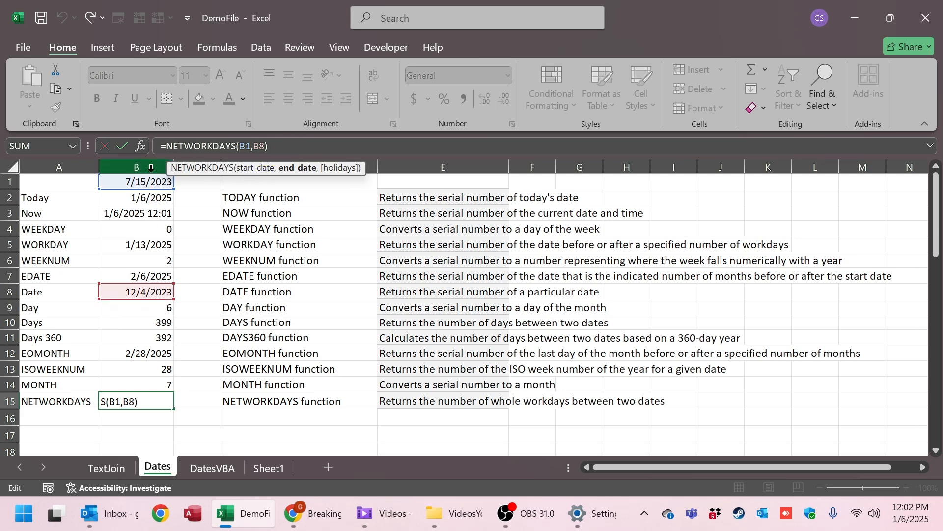
pyautogui.press('Escape')
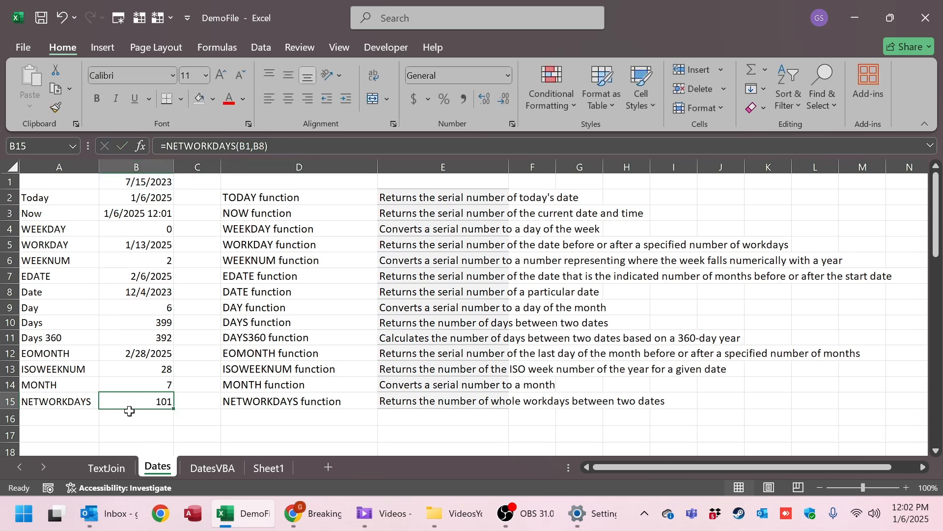
# - Add the range J2:J9 as the holidays argument of the NETWORKDAYS formula in B15
pyautogui.doubleClick(162, 402)
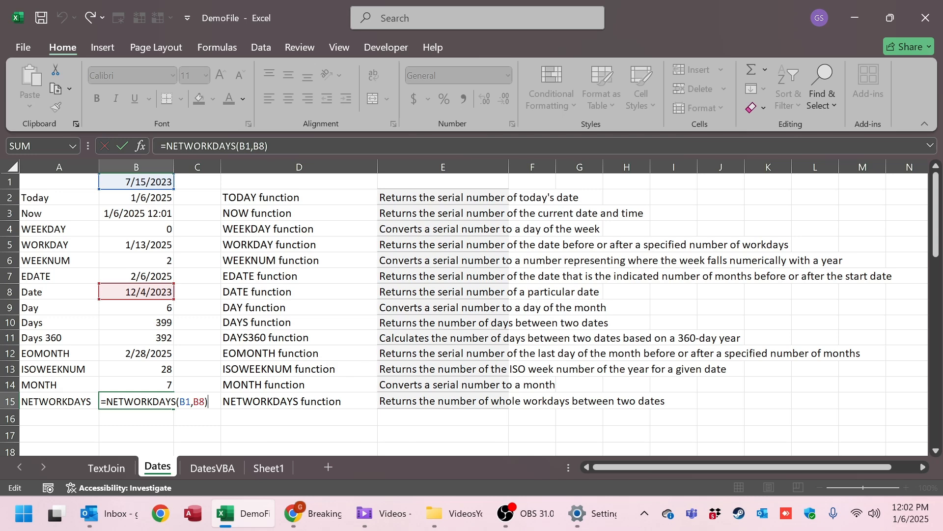
pyautogui.click(265, 145)
pyautogui.write(',')
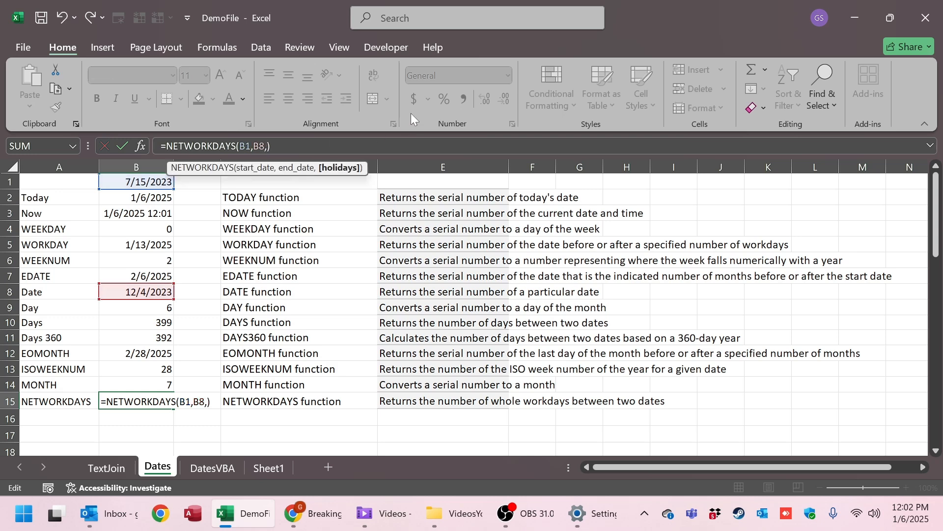
pyautogui.moveTo(695, 207); pyautogui.dragTo(700, 304)
pyautogui.press('Return')
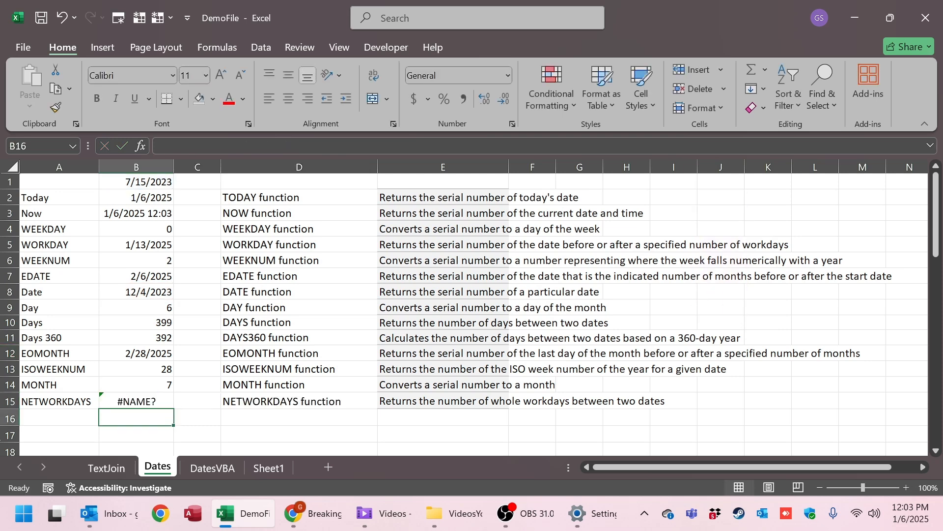
pyautogui.click(147, 401)
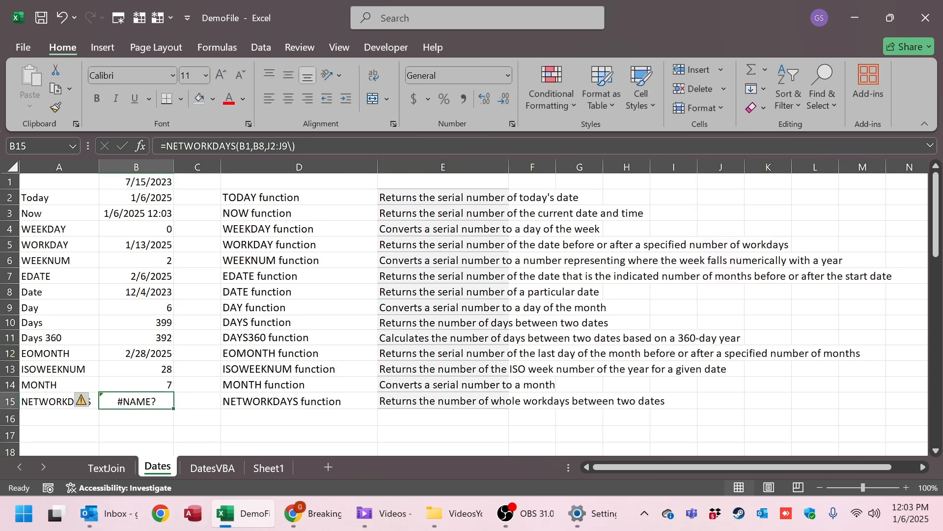
pyautogui.click(291, 146)
pyautogui.press('BackSpace')
pyautogui.press('Return')
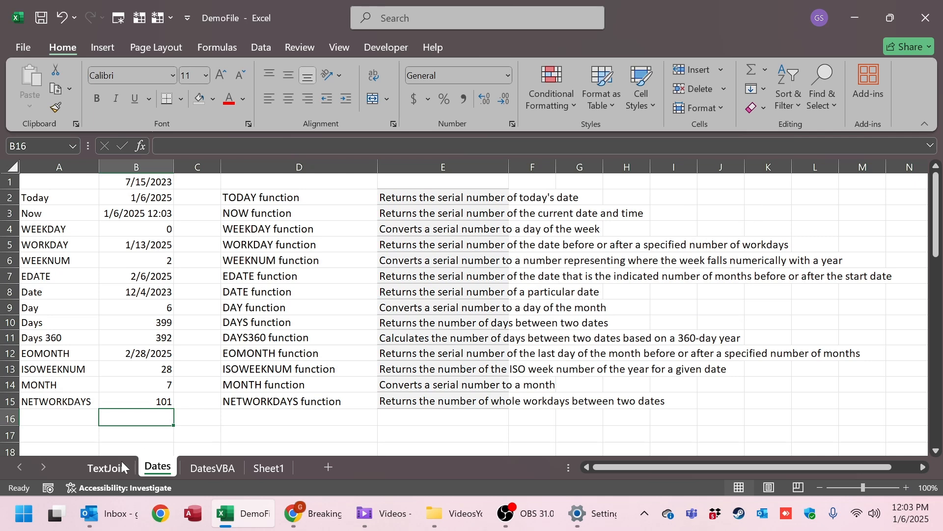
# - Check the holidays range used in B15 and enter the holiday date 1/1/2023 in J2
pyautogui.click(160, 398)
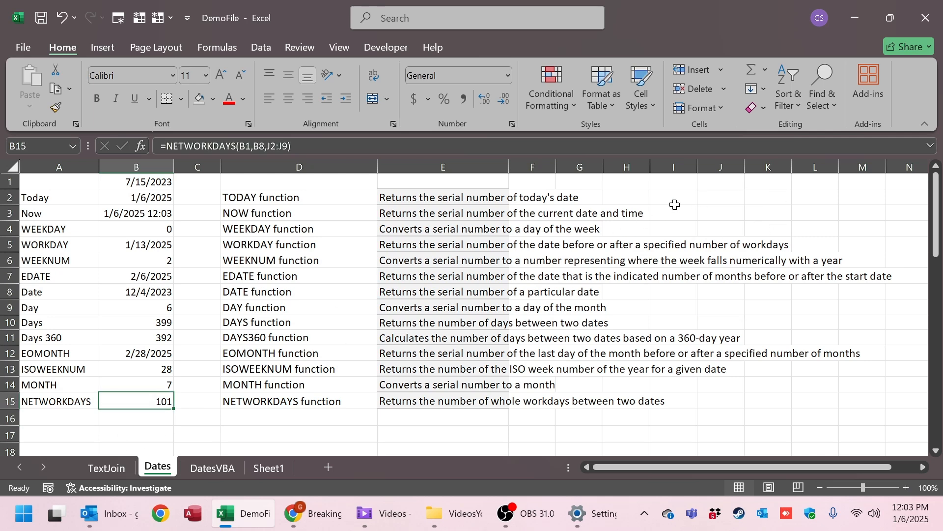
pyautogui.press('F2')
pyautogui.click(733, 199)
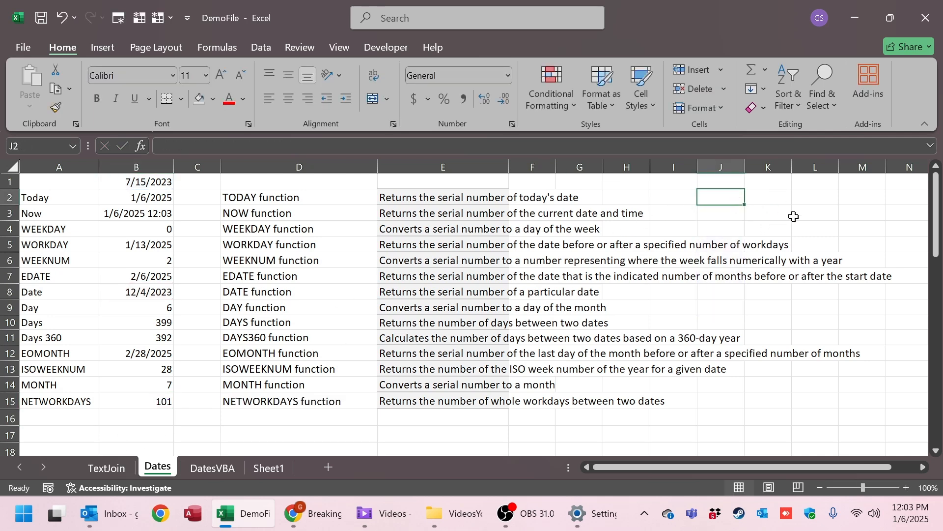
pyautogui.write('1/1/2')
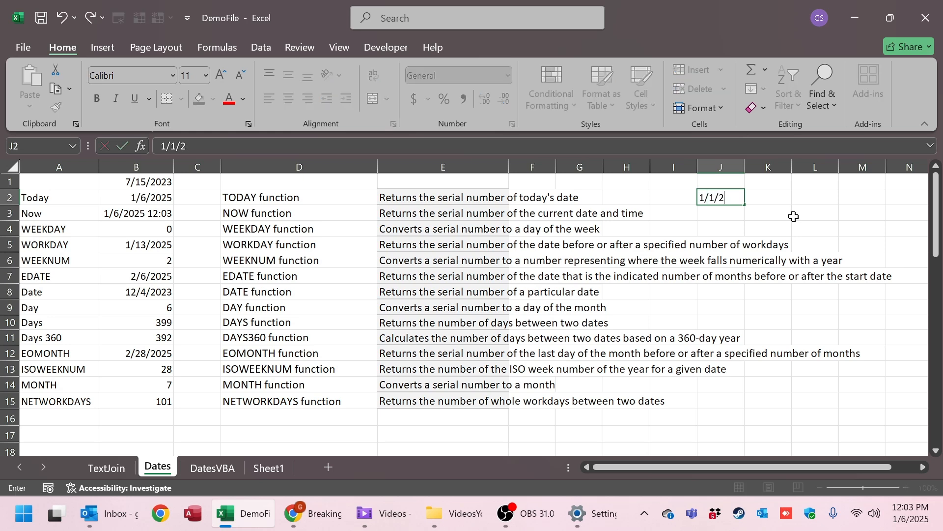
pyautogui.press('Left')
pyautogui.press('Left')
pyautogui.press('Right')
pyautogui.press('Right')
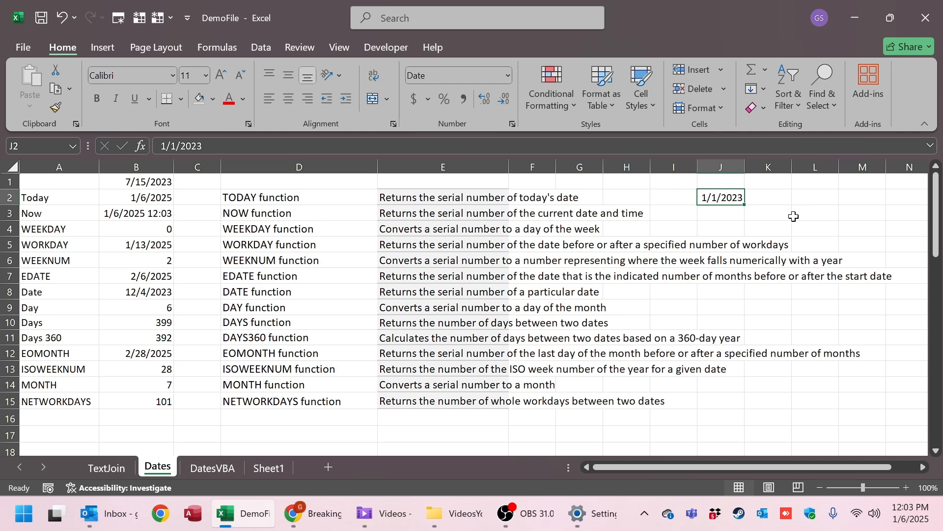
# - Review the NETWORKDAYS references in B15 and set the year argument of the DATE formula in B8 to 2024
pyautogui.click(168, 403)
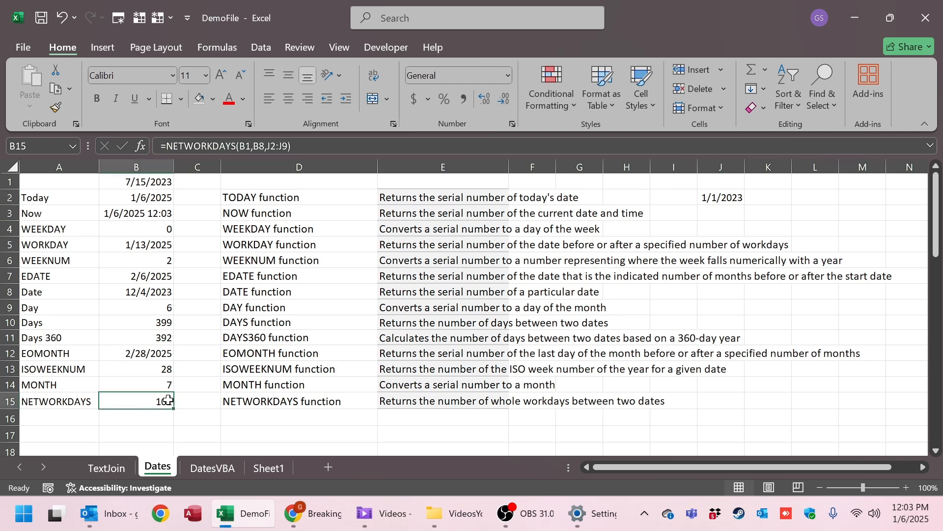
pyautogui.press('F2')
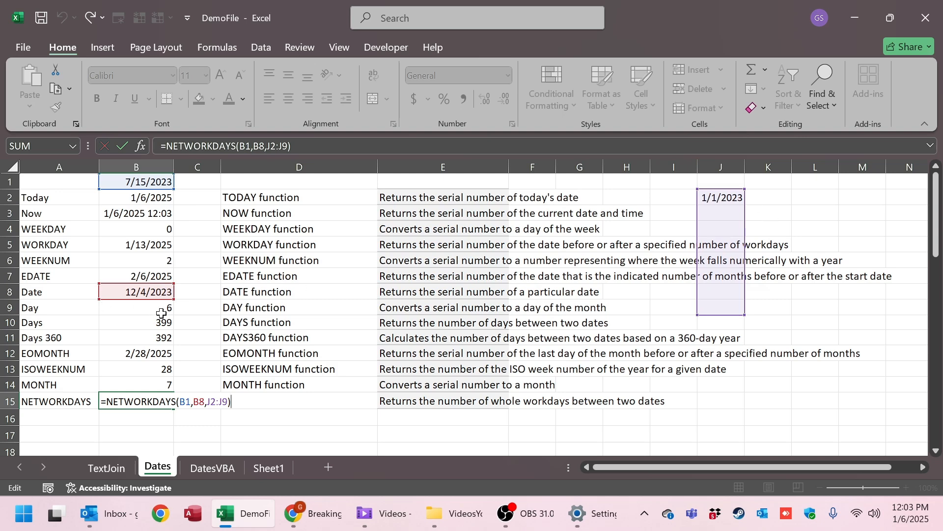
pyautogui.click(156, 292)
pyautogui.press('F2')
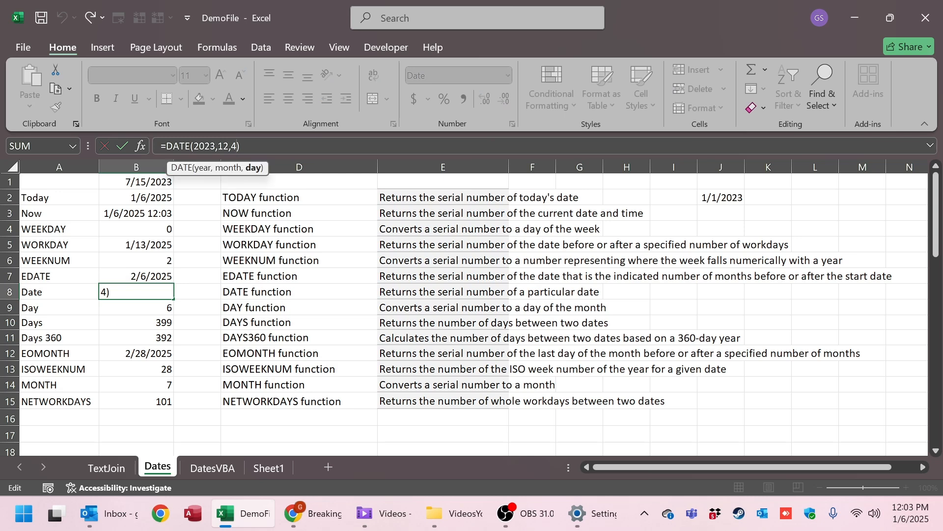
pyautogui.press('Left')
pyautogui.press('Left')
pyautogui.press('Left')
pyautogui.press('Left')
pyautogui.press('Left')
pyautogui.press('Left')
pyautogui.press('BackSpace')
pyautogui.write('4')
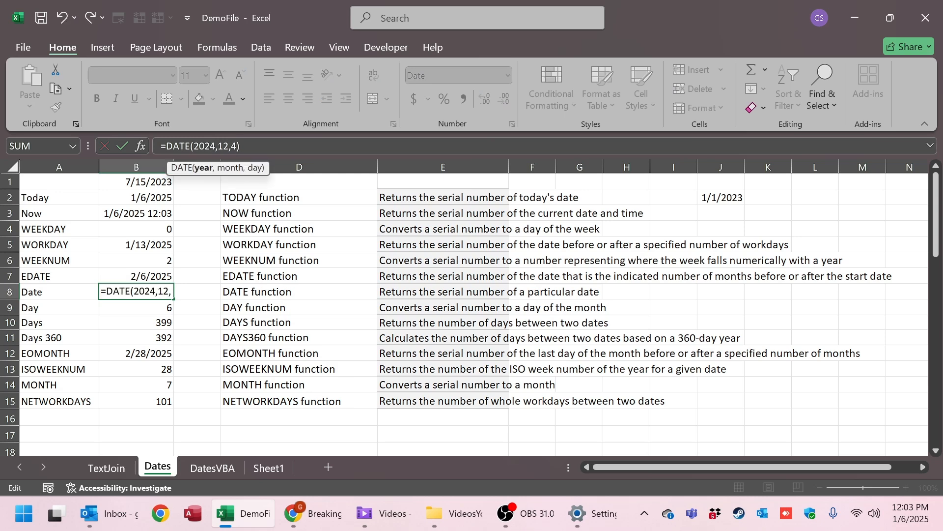
pyautogui.press('Return')
pyautogui.click(156, 401)
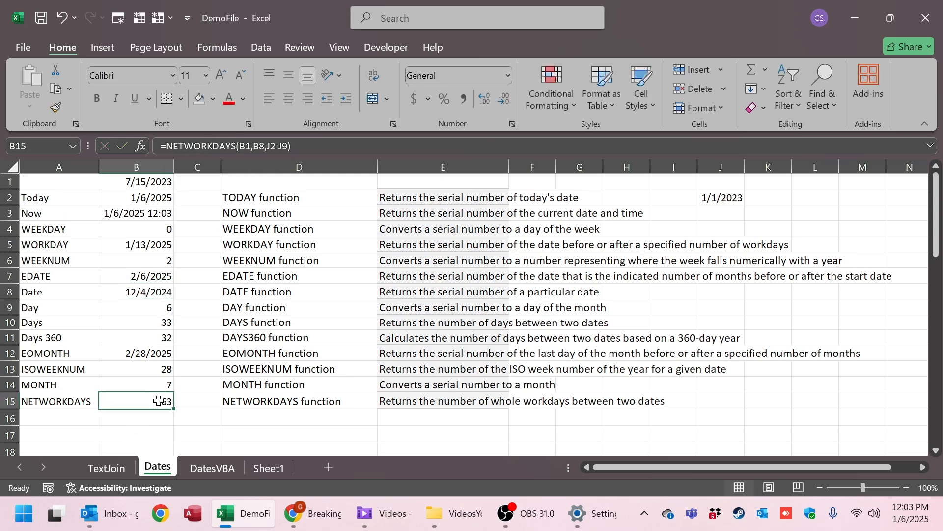
# - Change the holiday date in J2 to 1/1/2024 and check the NETWORKDAYS result in B15
pyautogui.click(722, 199)
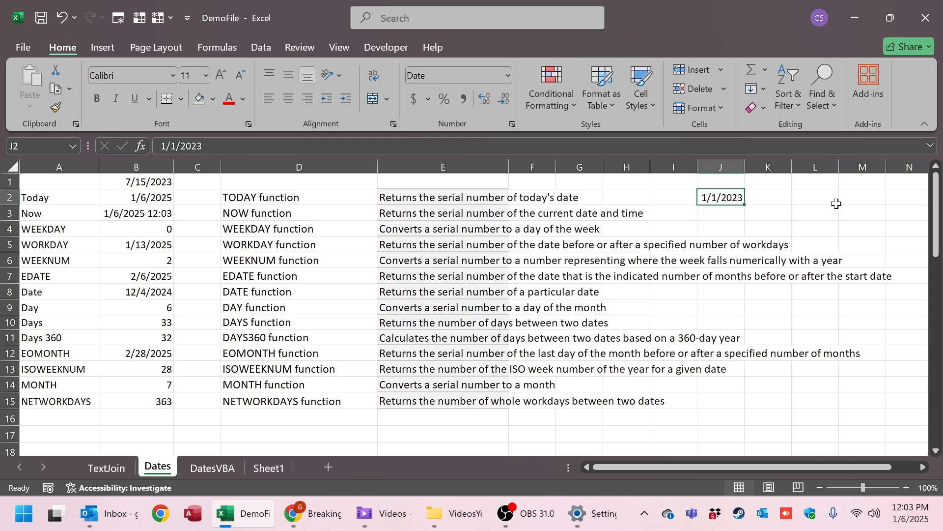
pyautogui.press('F2')
pyautogui.press('BackSpace')
pyautogui.write('4')
pyautogui.hotkey('ctrl', 'Return')
pyautogui.click(165, 398)
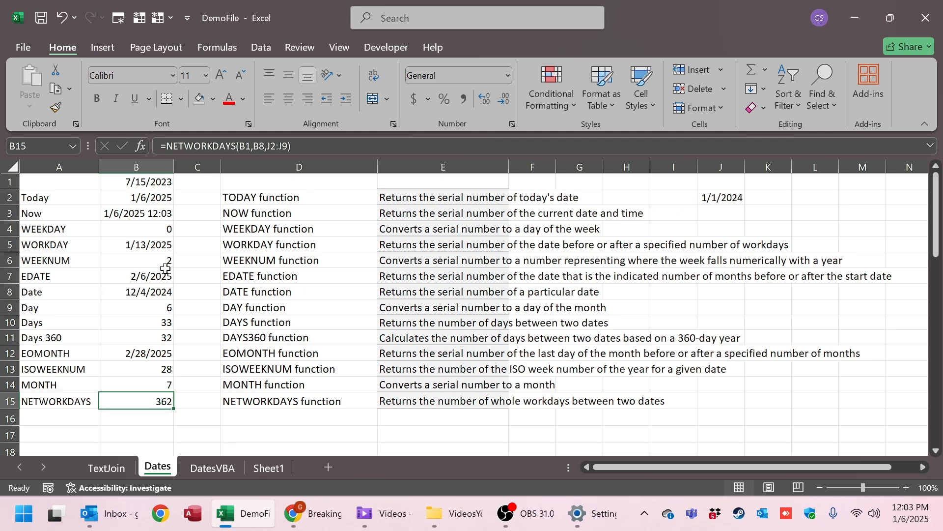
# - Check the end date in B8 and enter 12/25/2025 as a second holiday in J3
pyautogui.click(157, 291)
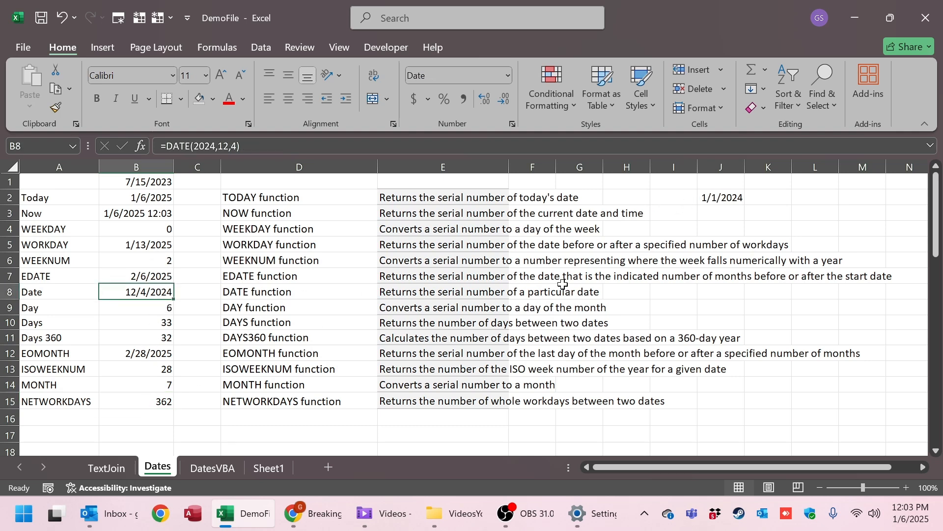
pyautogui.click(720, 214)
pyautogui.write('12/2')
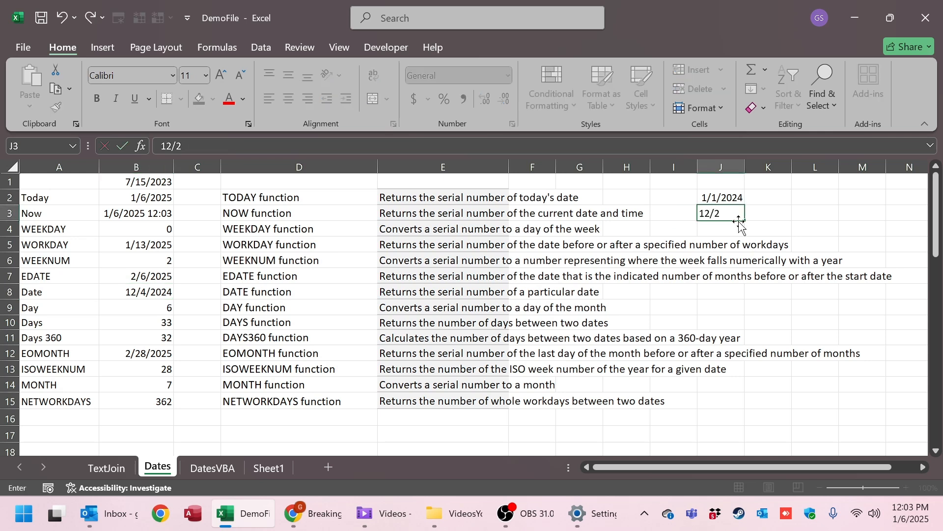
pyautogui.write('5/2025')
pyautogui.press('Return')
pyautogui.press('Up')
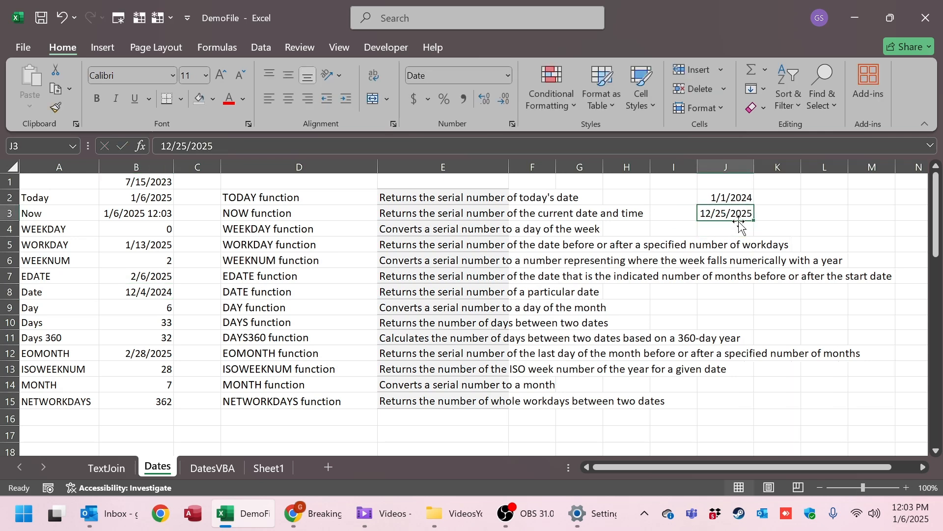
# - Set the year of the holiday in J3 to 2023 and check the NETWORKDAYS result in B15
pyautogui.press('F2')
pyautogui.press('BackSpace')
pyautogui.write('3')
pyautogui.press('Return')
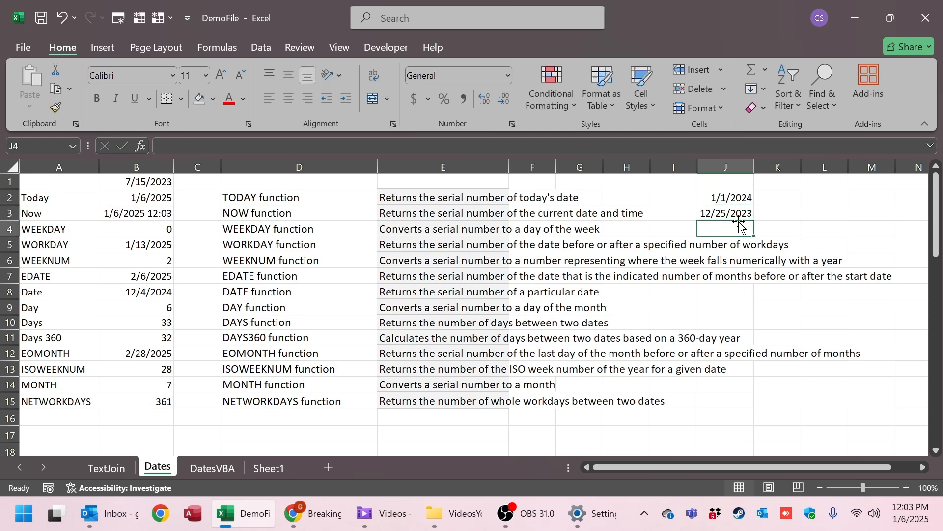
pyautogui.press('Up')
pyautogui.click(141, 415)
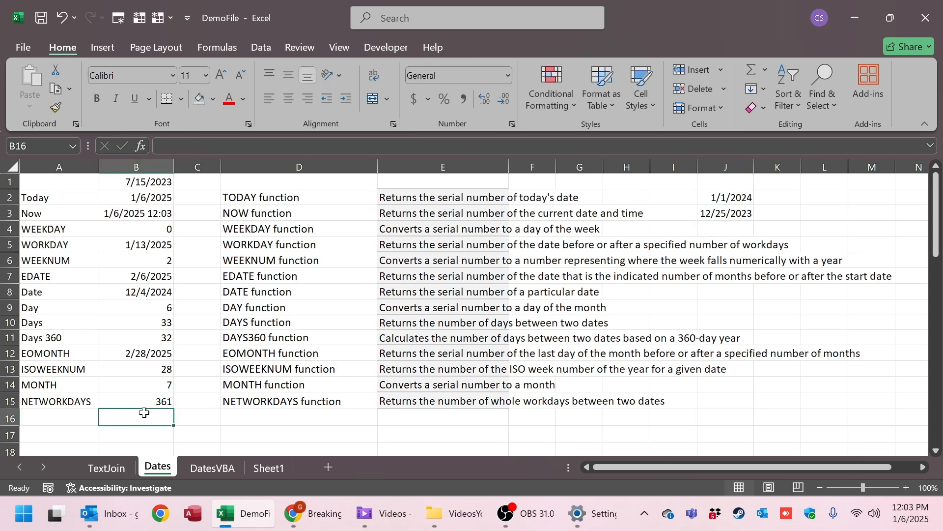
pyautogui.click(142, 400)
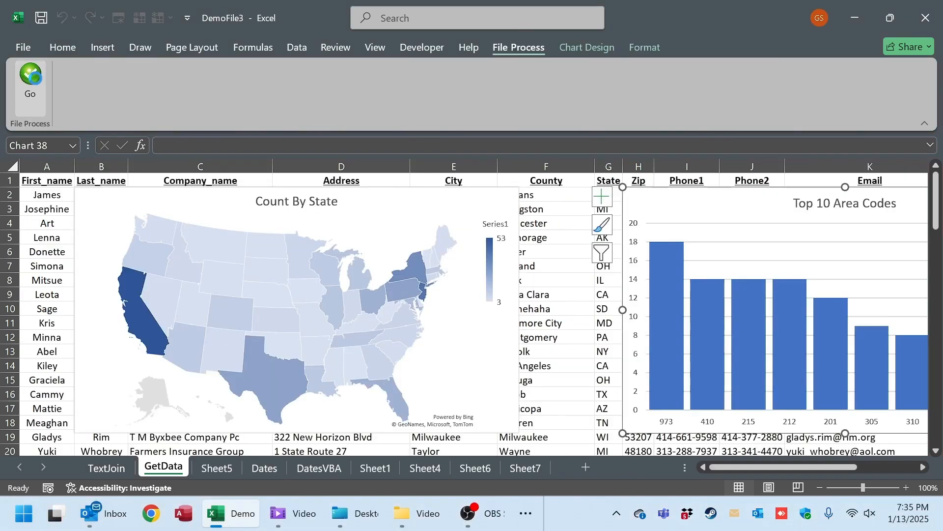
# - Run the File Process command Go on the GetData sheet of the DemoFile3 workbook
pyautogui.click(35, 79)
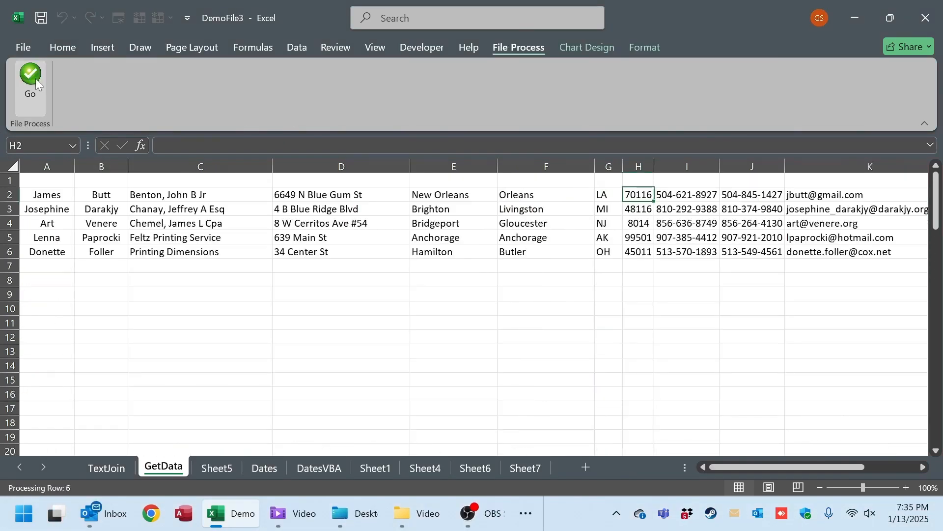